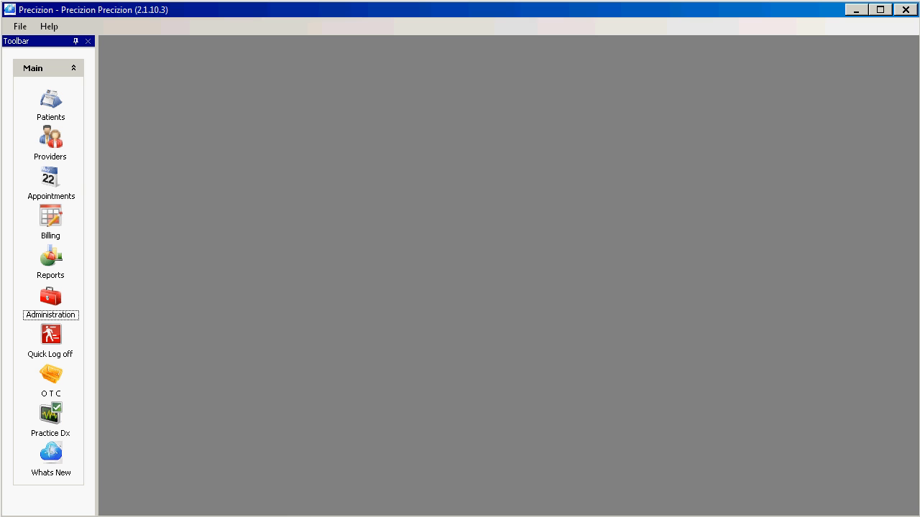
Open the billing entities administration and start adding a new billing entity
{"action": "left_click", "coordinate": [50, 296]}
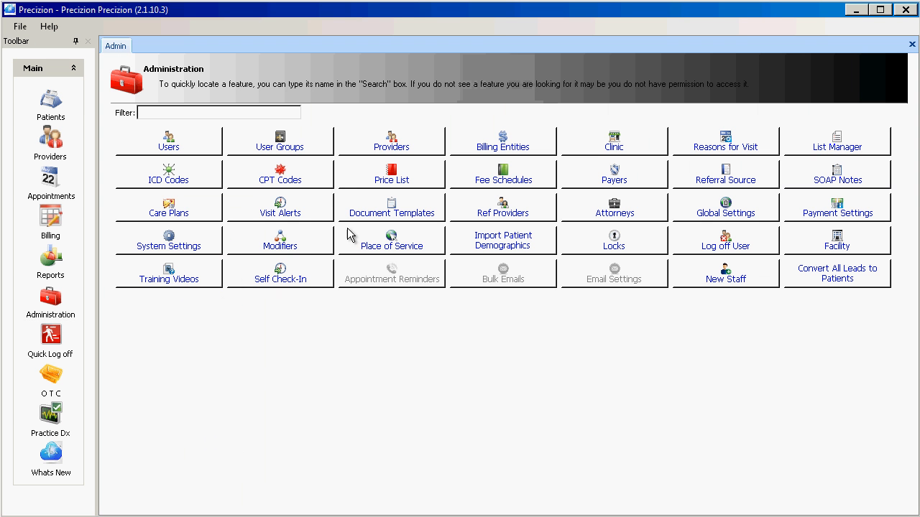
{"action": "left_click", "coordinate": [509, 149]}
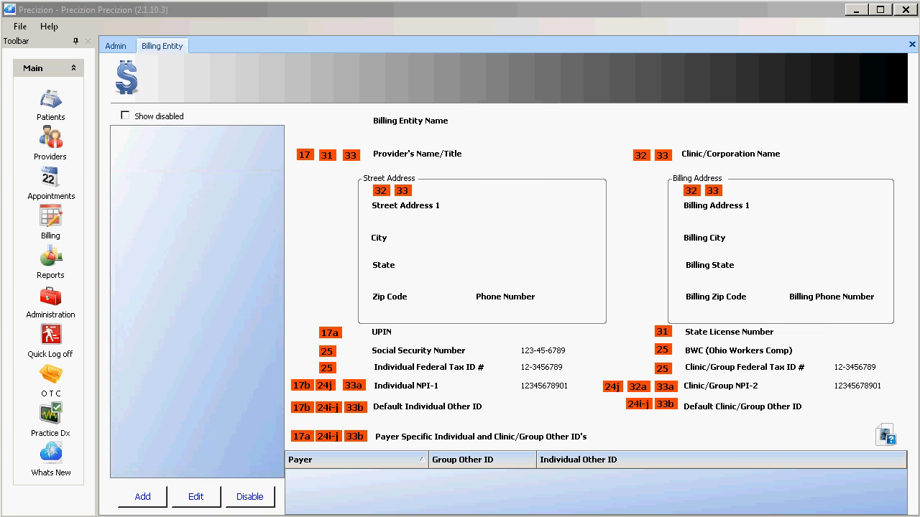
{"action": "left_click", "coordinate": [161, 503]}
{"action": "left_click", "coordinate": [162, 505]}
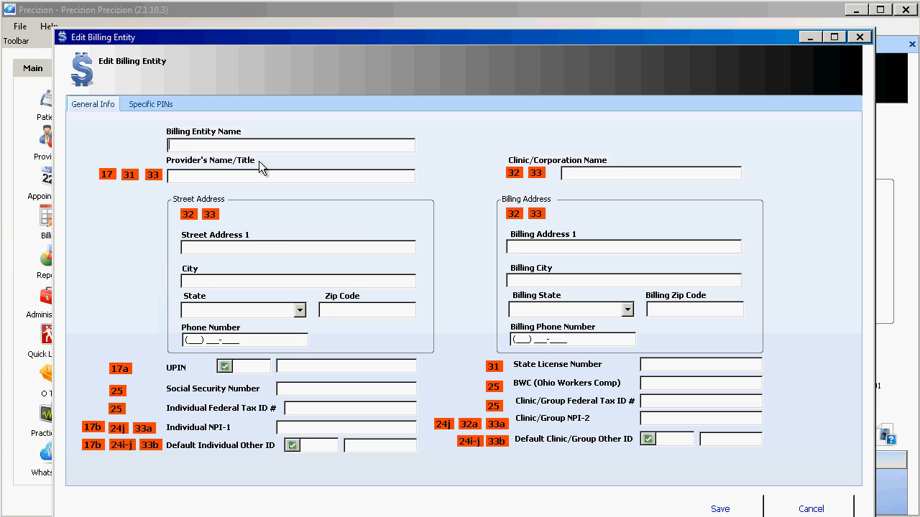
Enter the billing entity name, the provider's name and title, clinic name Precizion Wellness, and the street and billing addresses with phone numbers
{"action": "type", "text": "Dr. John Smith"}
{"action": "key", "text": "Tab"}
{"action": "type", "text": "John Smith DC"}
{"action": "key", "text": "Tab"}
{"action": "type", "text": "Precizion Wellness"}
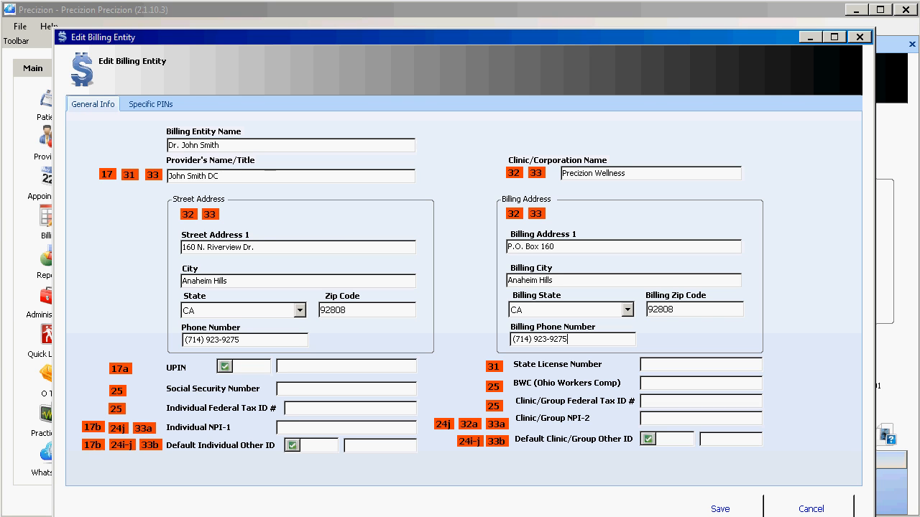
Assign qualifier 1A (Blue Cross Provider Number) to the UPIN and enter the UPIN number
{"action": "left_click", "coordinate": [244, 367]}
{"action": "left_click", "coordinate": [225, 368]}
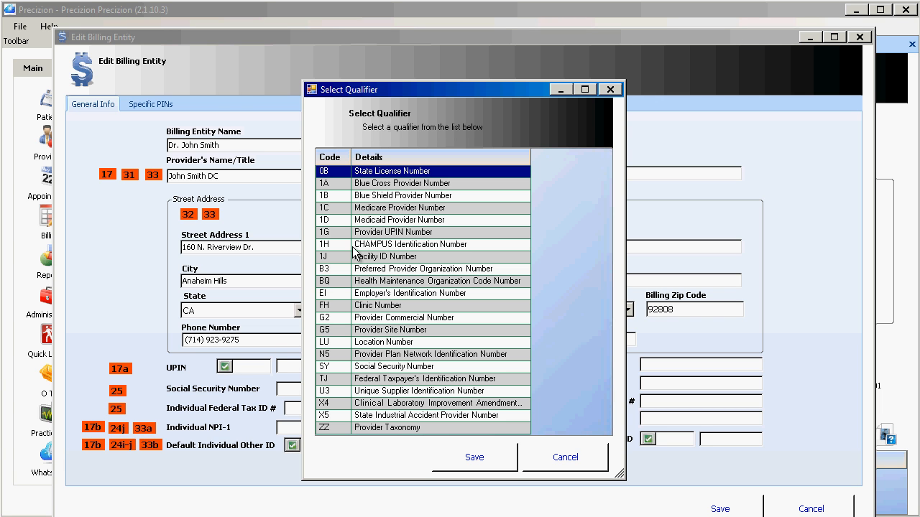
{"action": "left_click", "coordinate": [371, 185]}
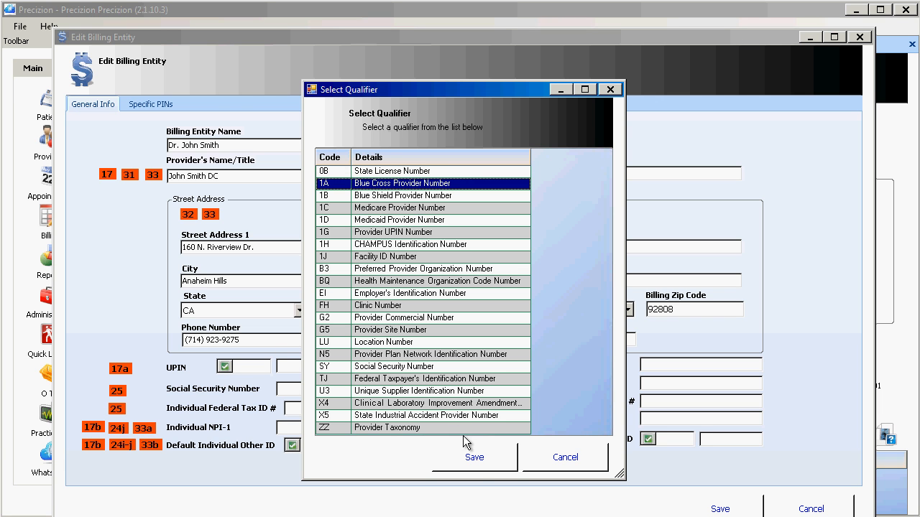
{"action": "left_click", "coordinate": [475, 462]}
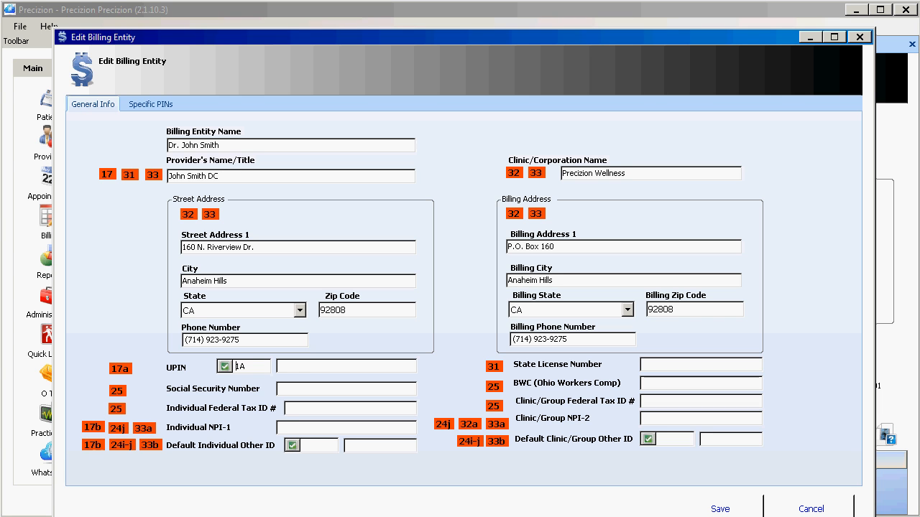
{"action": "key", "text": "Tab"}
{"action": "type", "text": "123456"}
Enter the provider's state license number and social security number
{"action": "left_click", "coordinate": [664, 364]}
{"action": "type", "text": "54321"}
{"action": "left_click", "coordinate": [346, 389]}
{"action": "type", "text": "123-45-6789"}
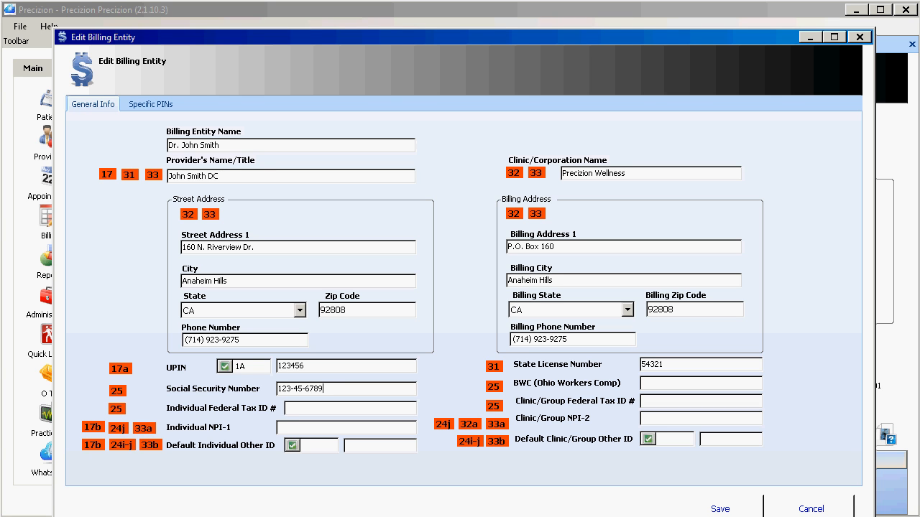
Fill in the individual and clinic/group federal tax ID numbers and both NPI numbers, leaving the Ohio Workers Comp field blank
{"action": "key", "text": "Tab"}
{"action": "left_click", "coordinate": [643, 383]}
{"action": "left_click", "coordinate": [304, 408]}
{"action": "type", "text": "12-3456789"}
{"action": "left_click", "coordinate": [700, 402]}
{"action": "type", "text": "12-3456789"}
{"action": "key", "text": "Tab"}
{"action": "type", "text": "12345678901"}
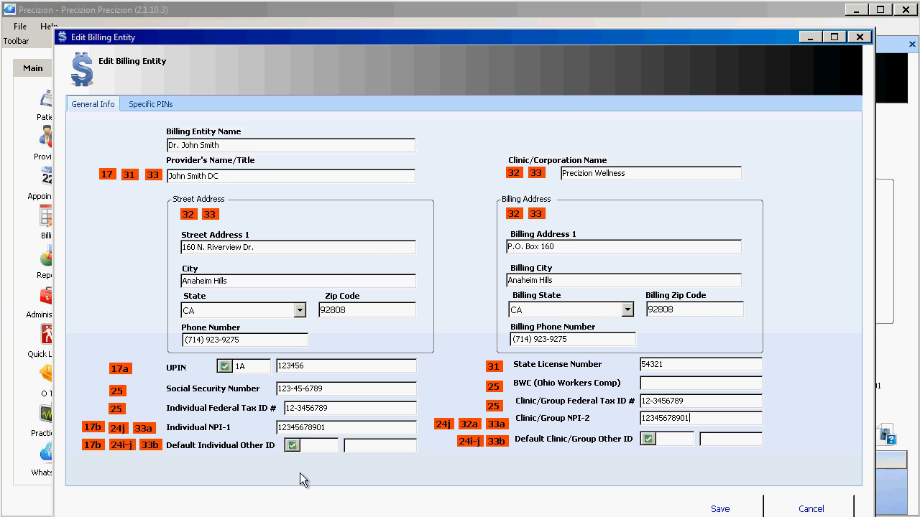
Review the qualifier choices for the default individual and clinic/group other IDs without selecting any
{"action": "left_click", "coordinate": [292, 445]}
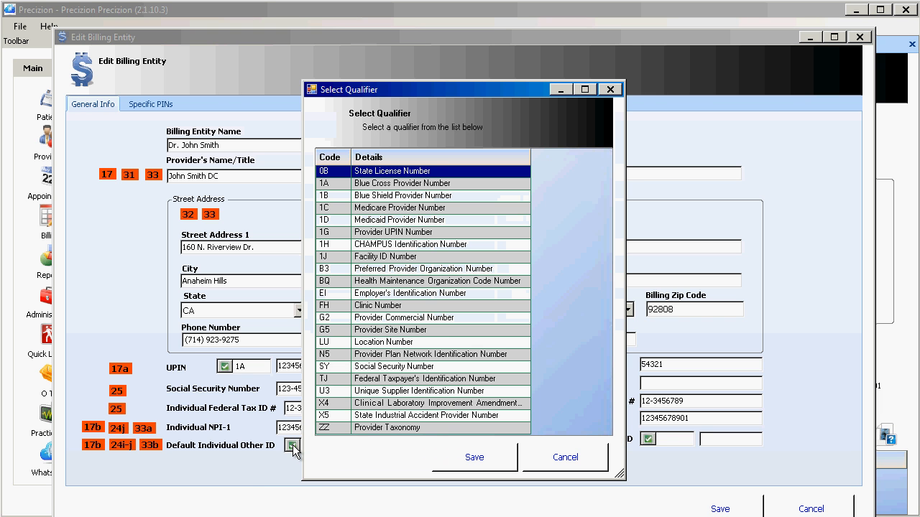
{"action": "left_click", "coordinate": [550, 463]}
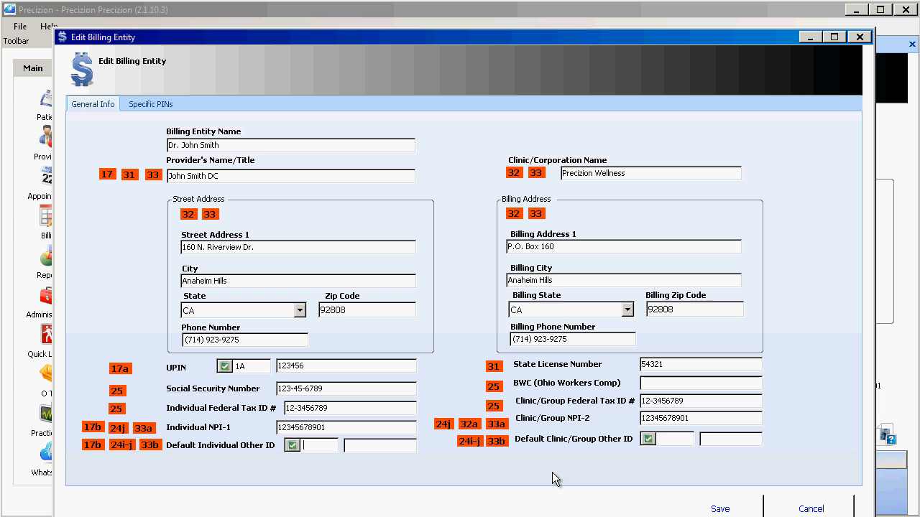
{"action": "left_click", "coordinate": [649, 438]}
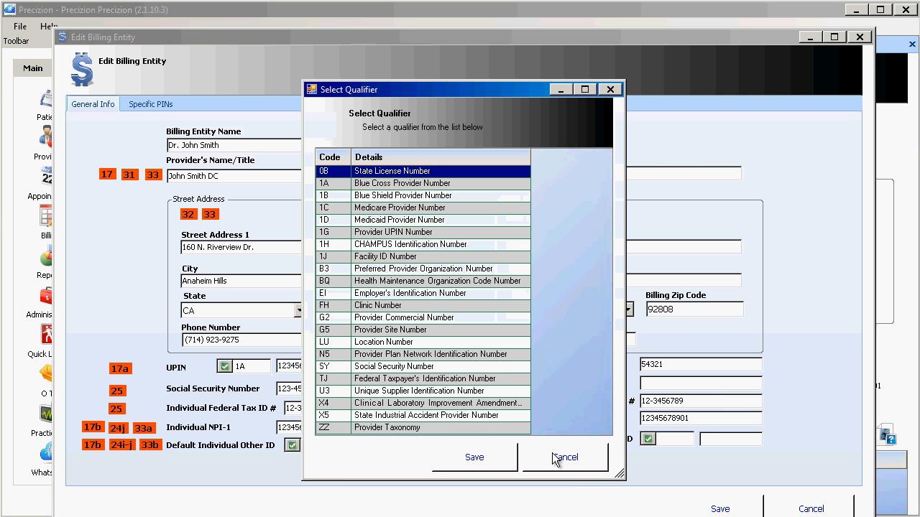
{"action": "left_click", "coordinate": [564, 457]}
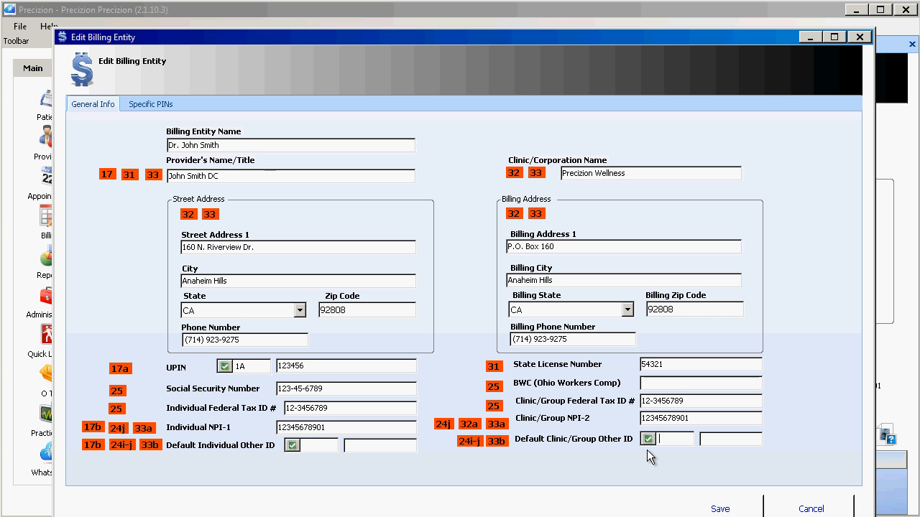
{"action": "key", "text": "Tab"}
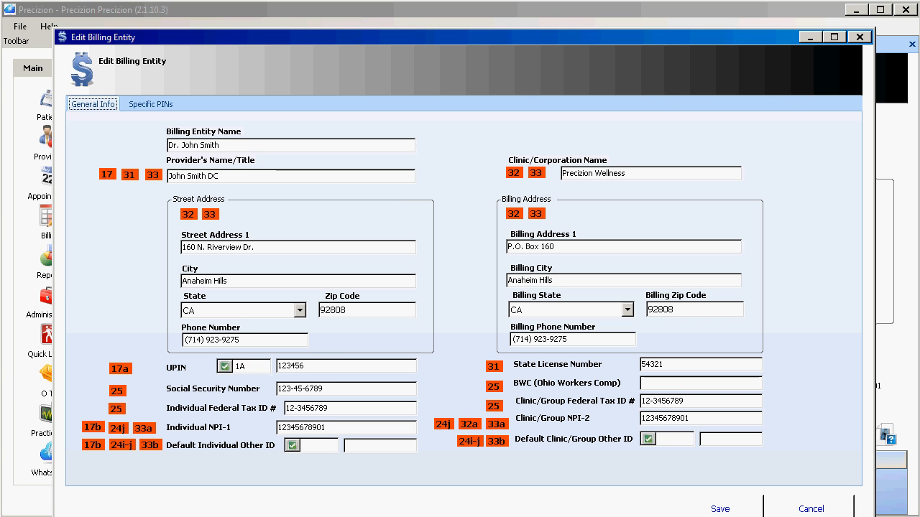
Add a payer-specific other ID entry for the payer AETNA 2
{"action": "left_click", "coordinate": [162, 107]}
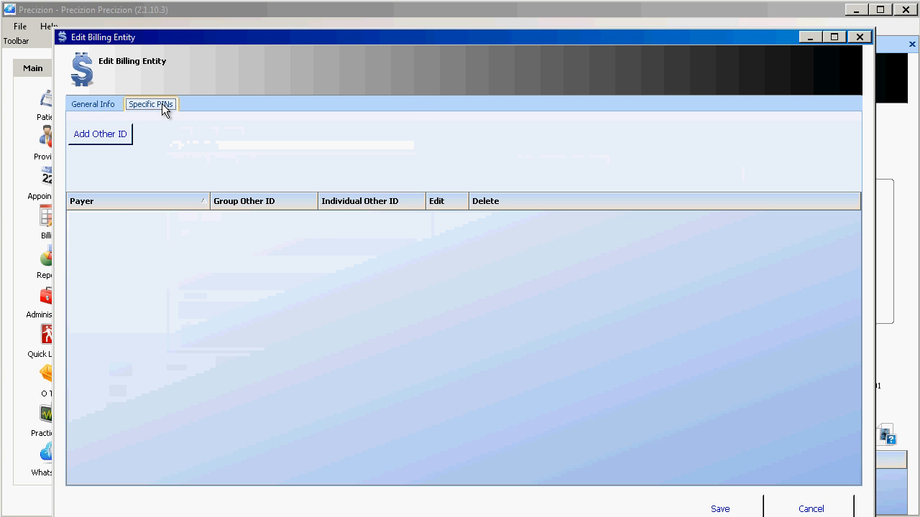
{"action": "left_click", "coordinate": [95, 138]}
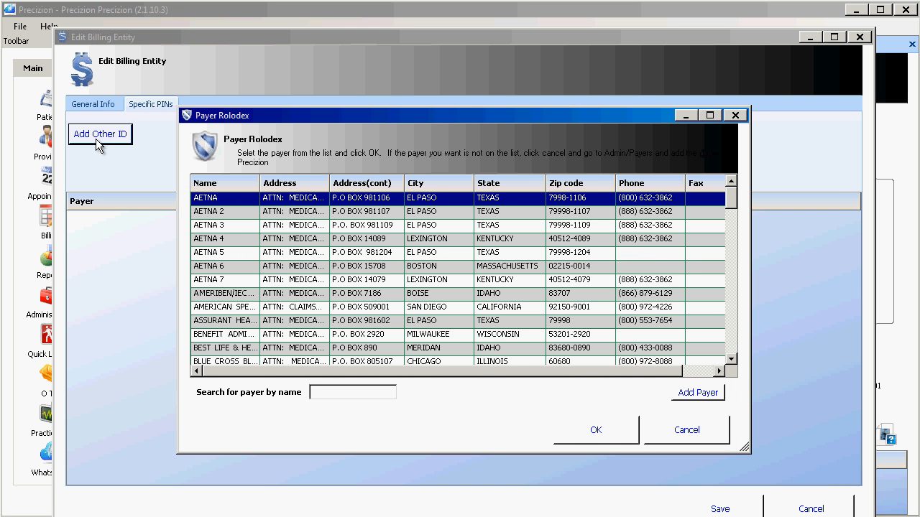
{"action": "left_click", "coordinate": [249, 214]}
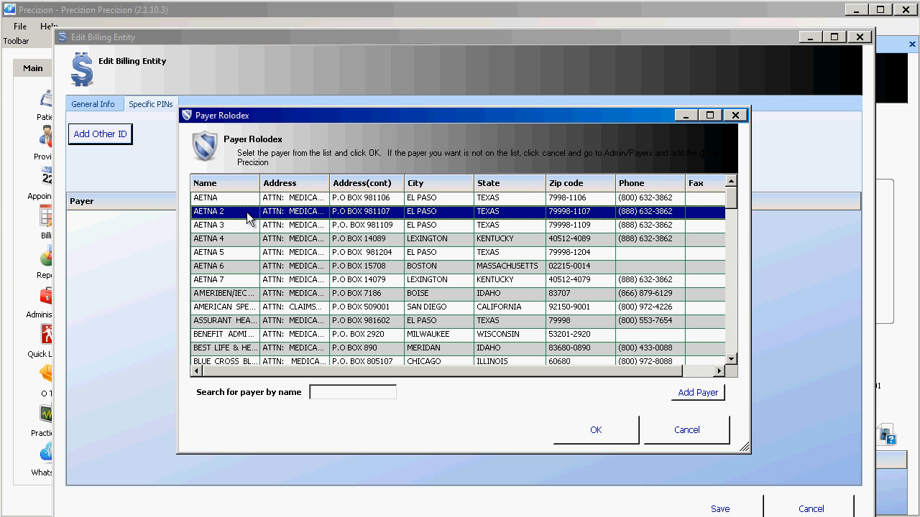
{"action": "left_click", "coordinate": [591, 430]}
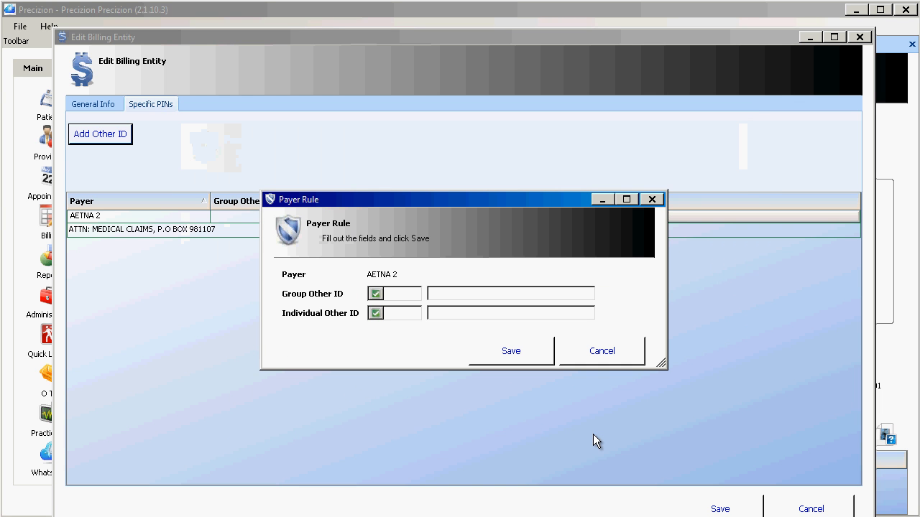
Set the payer rule's group other ID to qualifier 1A (Blue Cross Provider Number) and enter the group ID number
{"action": "left_click", "coordinate": [375, 293]}
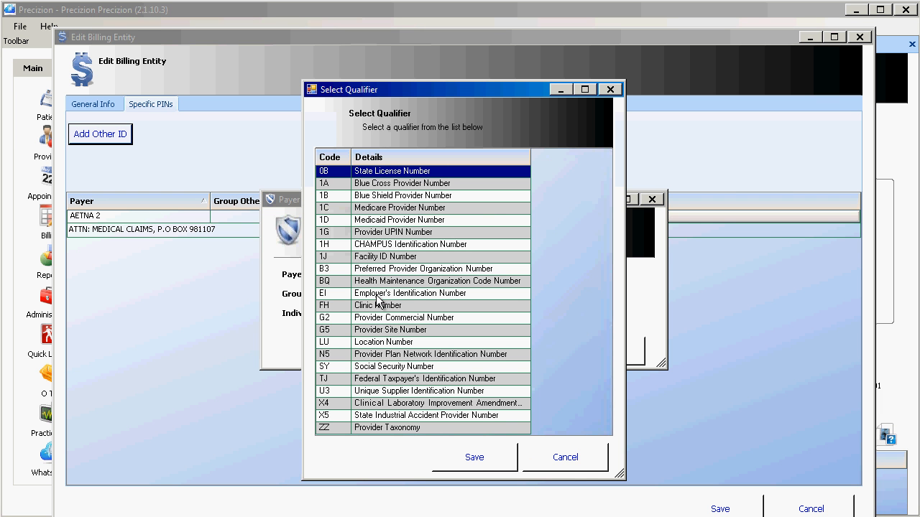
{"action": "left_click", "coordinate": [374, 186]}
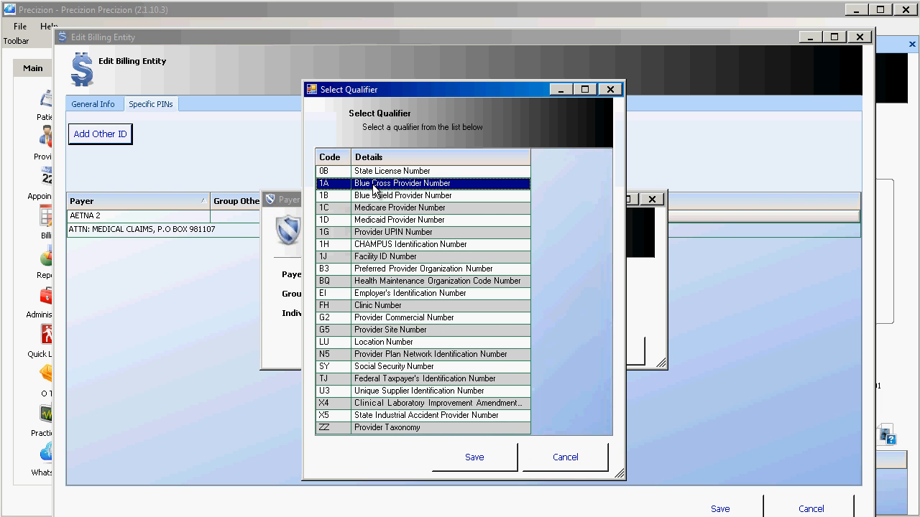
{"action": "left_click", "coordinate": [469, 451]}
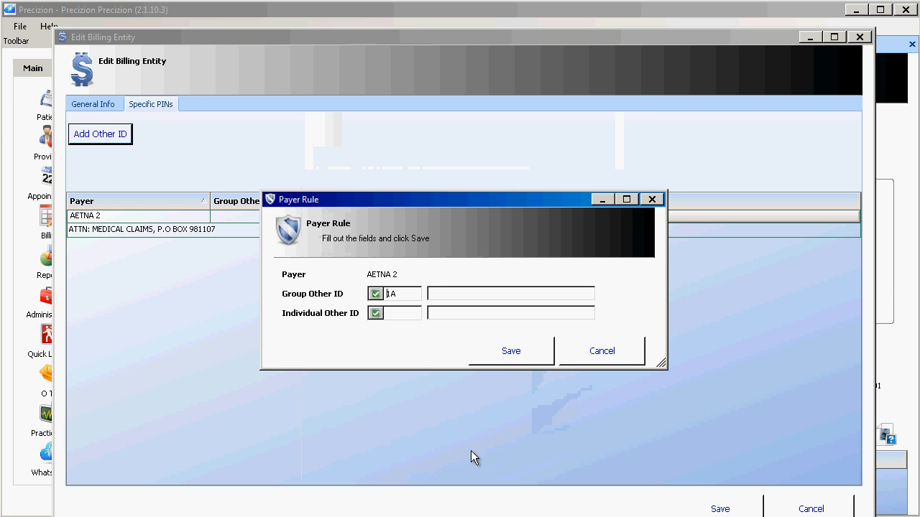
{"action": "left_click", "coordinate": [453, 296]}
{"action": "type", "text": "12345"}
Set the individual other ID to qualifier 1B (Blue Shield Provider Number), enter its number, and save the payer rule
{"action": "left_click", "coordinate": [379, 312]}
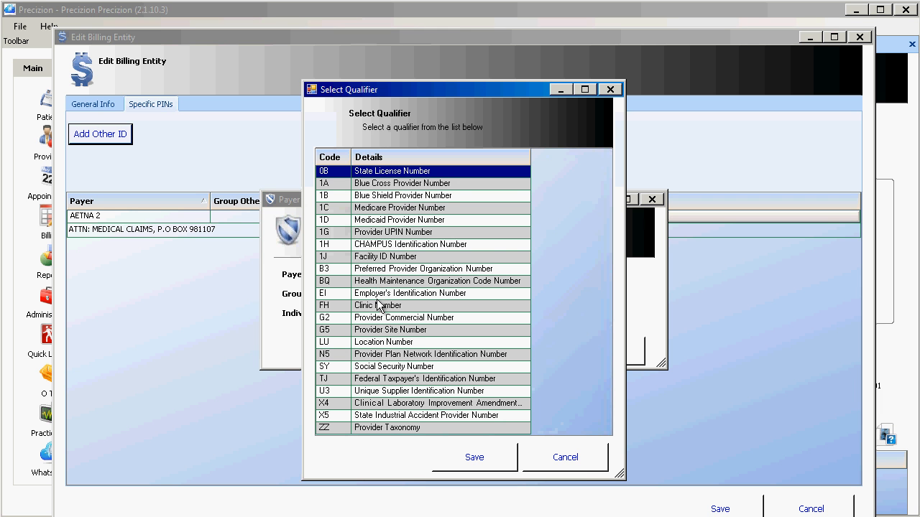
{"action": "left_click", "coordinate": [374, 195]}
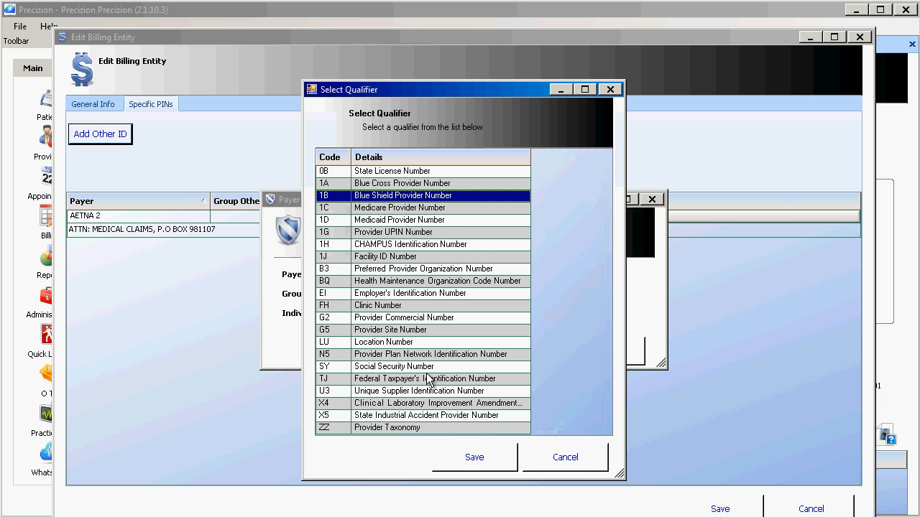
{"action": "left_click", "coordinate": [467, 455]}
{"action": "left_click", "coordinate": [435, 315]}
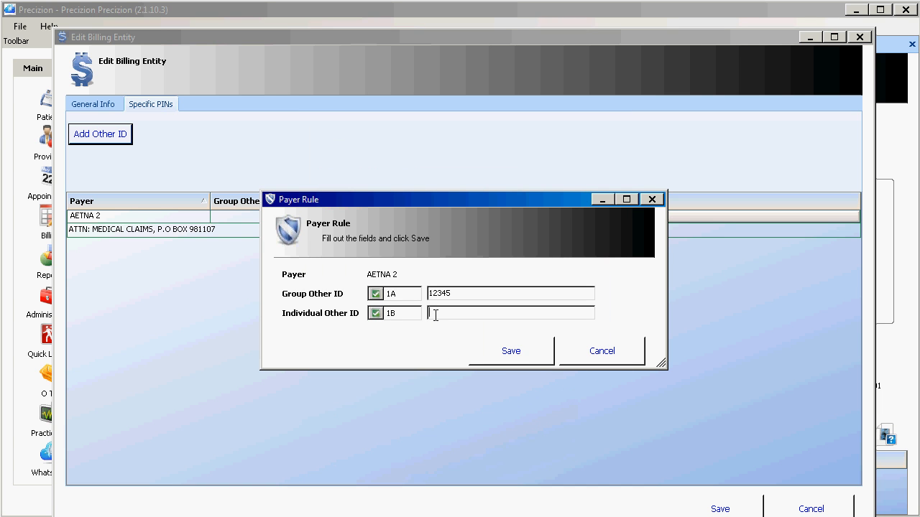
{"action": "type", "text": "12345"}
{"action": "left_click", "coordinate": [510, 351]}
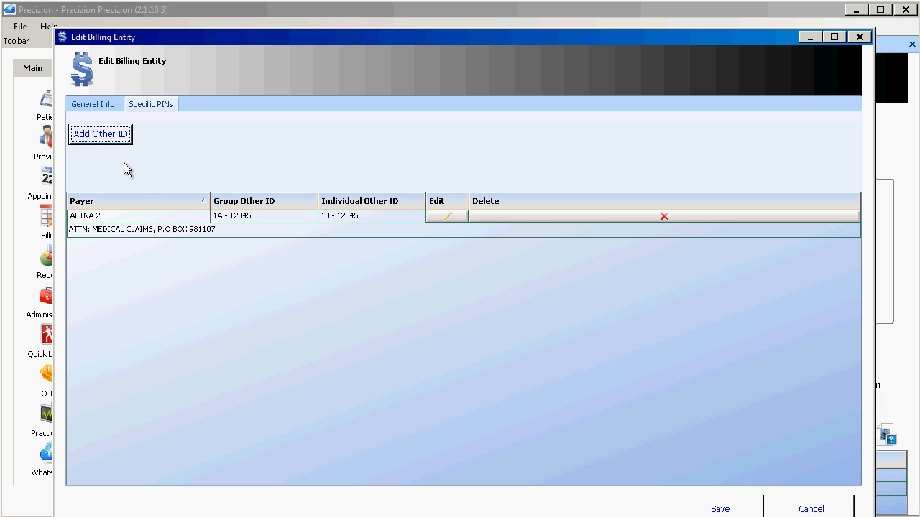
Save the new billing entity and close the billing entity page
{"action": "left_click", "coordinate": [720, 509]}
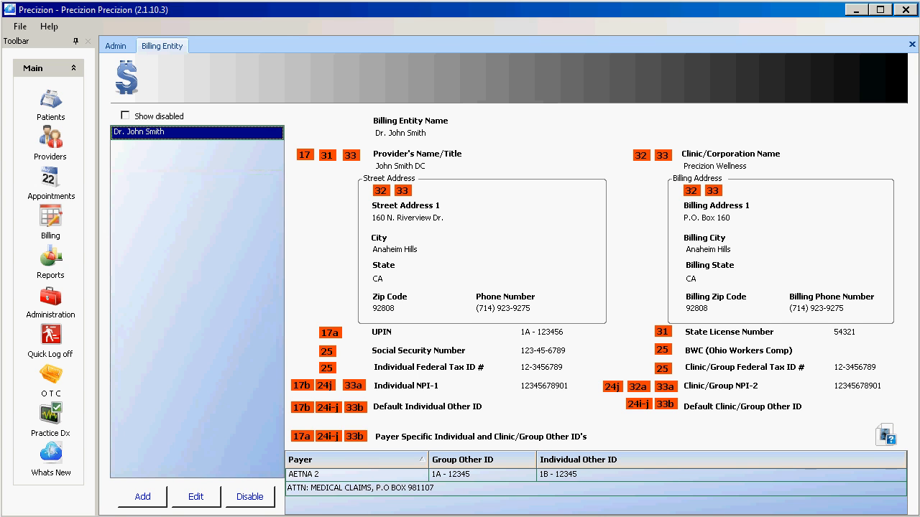
{"action": "left_click", "coordinate": [911, 46]}
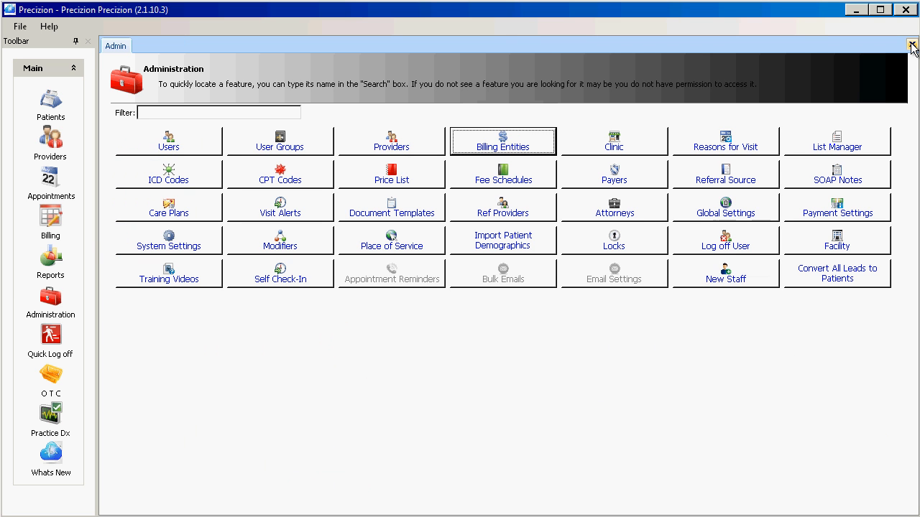